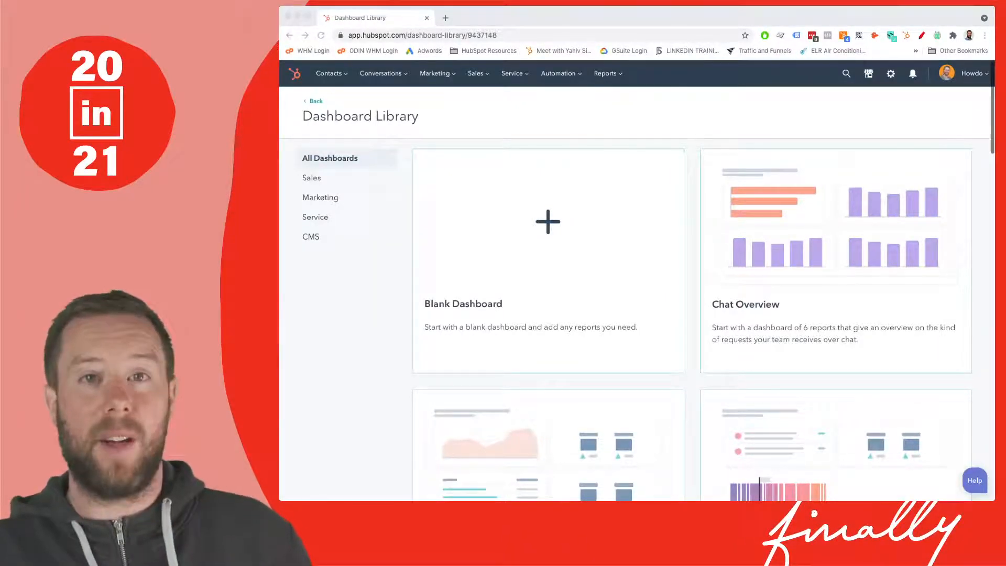
Step: Open the marketing forms tool and start a new free form using the Embedded form type
{"action": "left_click", "coordinate": [438, 74]}
{"action": "left_click", "coordinate": [437, 73]}
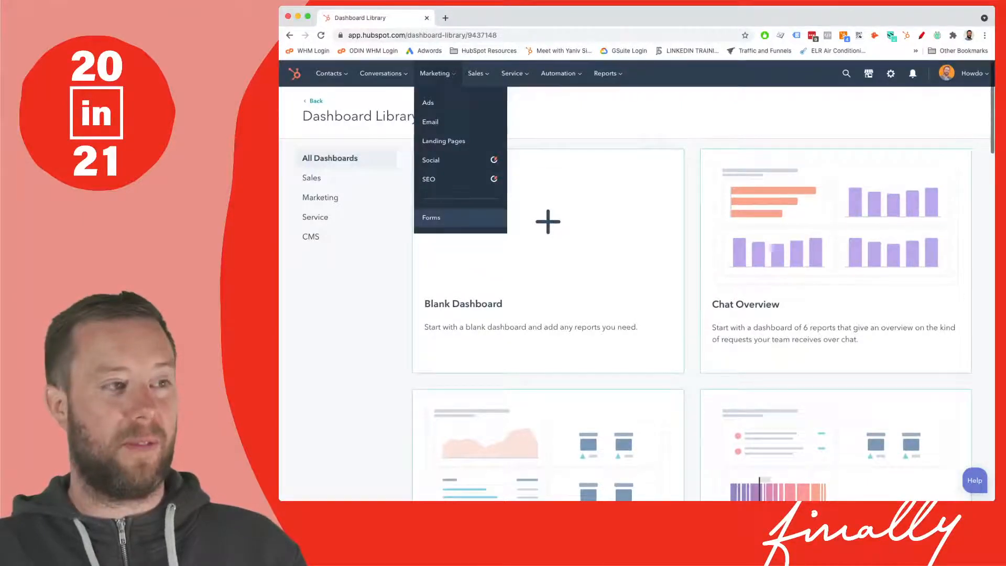
{"action": "left_click", "coordinate": [431, 218]}
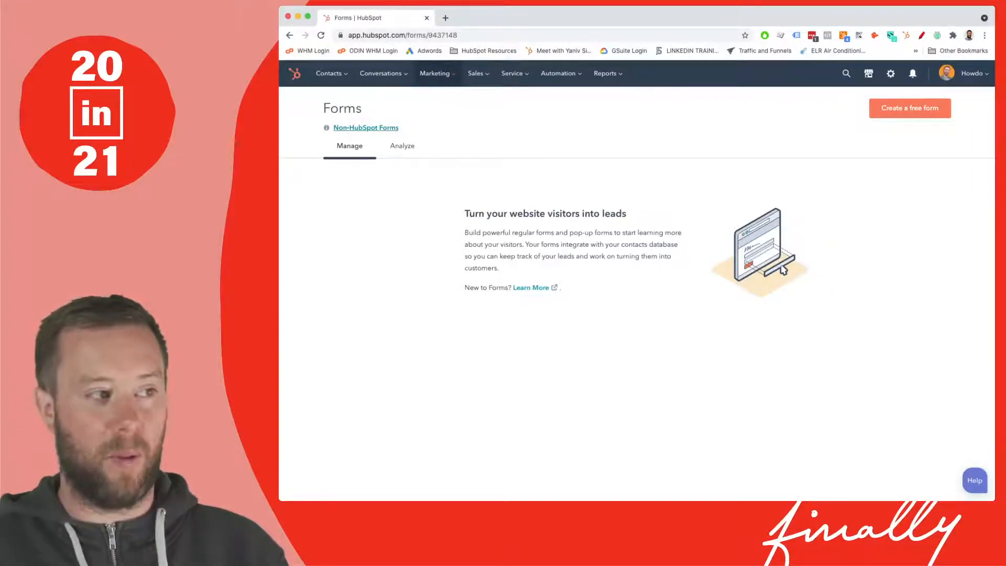
{"action": "left_click", "coordinate": [365, 128]}
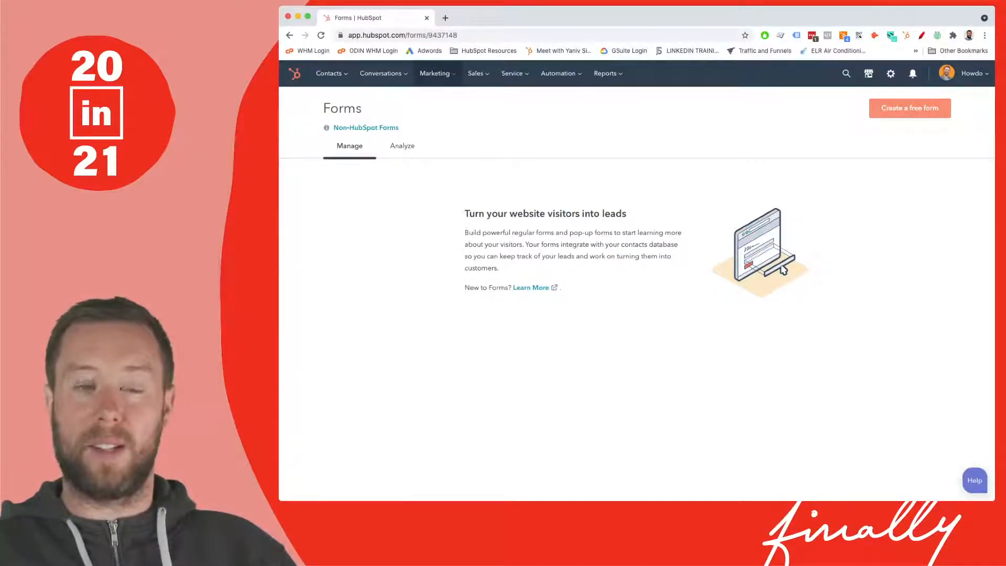
{"action": "left_click", "coordinate": [910, 108]}
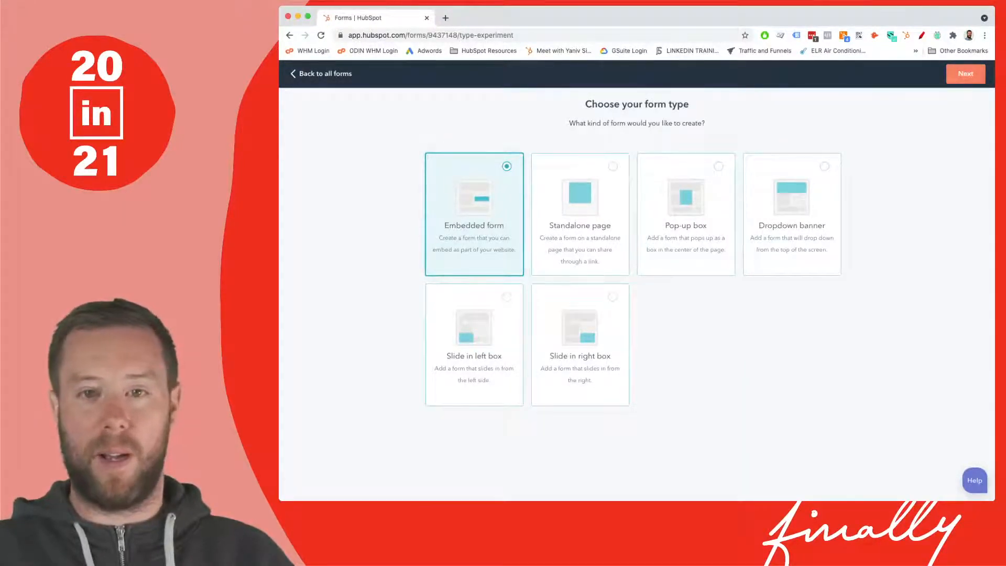
{"action": "left_click", "coordinate": [966, 74]}
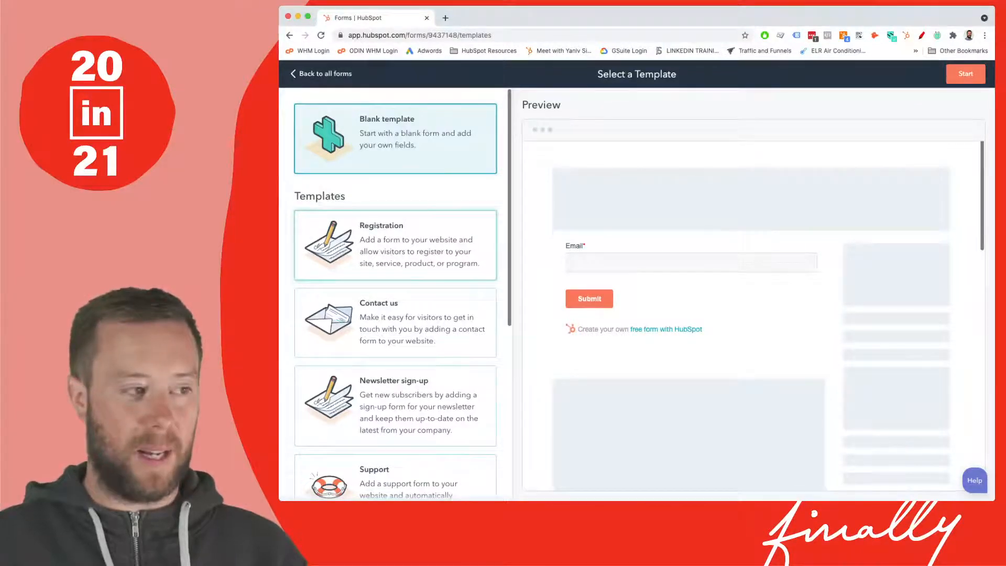
Step: Look through the form templates, start with the Blank template, and dismiss the editor's welcome tour
{"action": "scroll", "coordinate": [396, 275], "scroll_direction": "down", "scroll_amount": 5}
{"action": "scroll", "coordinate": [396, 275], "scroll_direction": "down", "scroll_amount": 6}
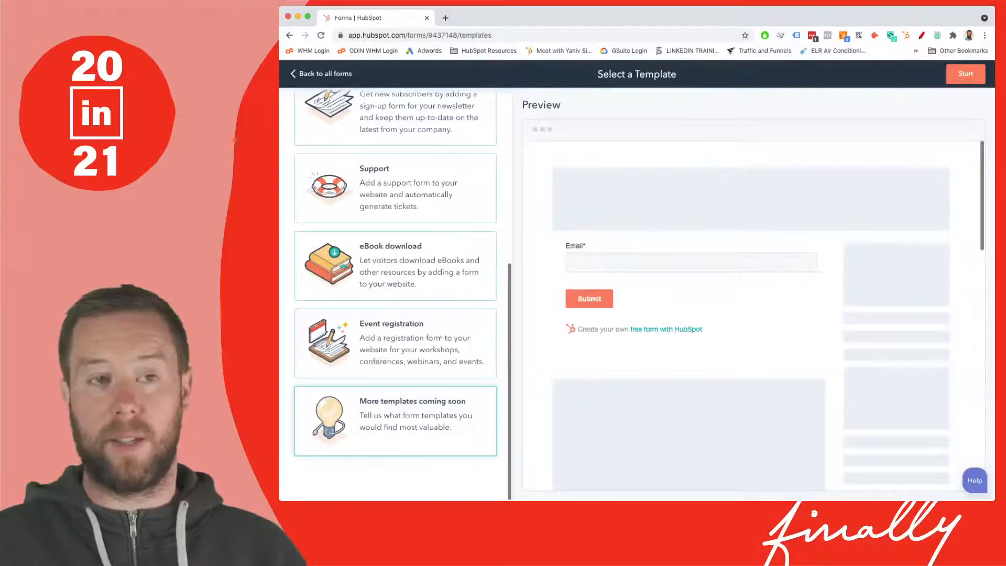
{"action": "scroll", "coordinate": [395, 276], "scroll_direction": "up", "scroll_amount": 6}
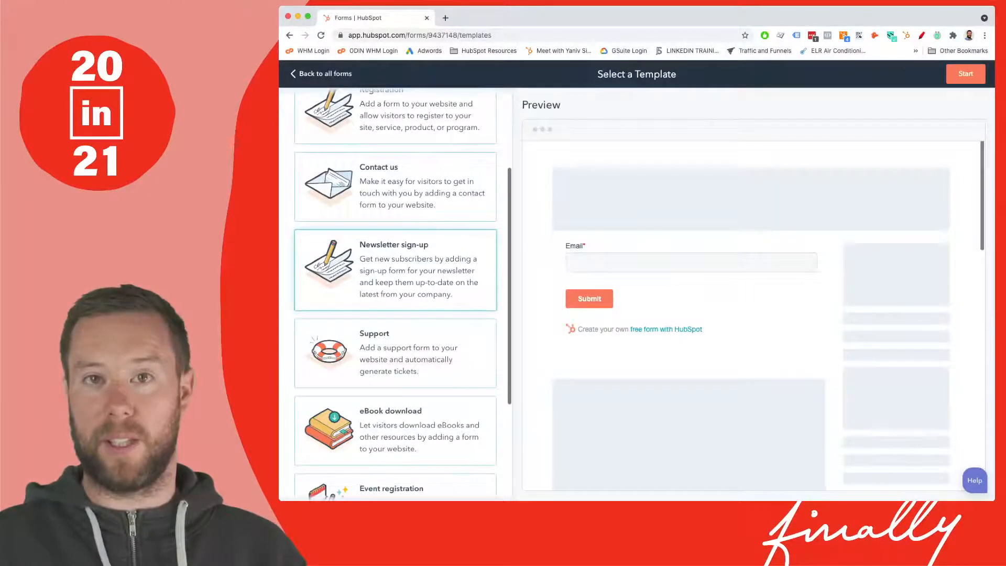
{"action": "scroll", "coordinate": [395, 275], "scroll_direction": "up", "scroll_amount": 5}
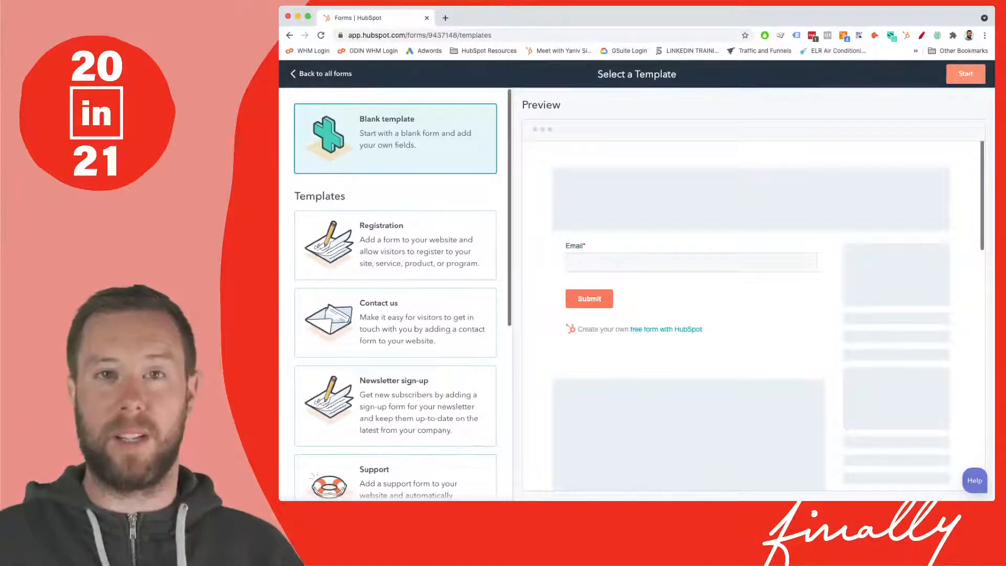
{"action": "left_click", "coordinate": [965, 73]}
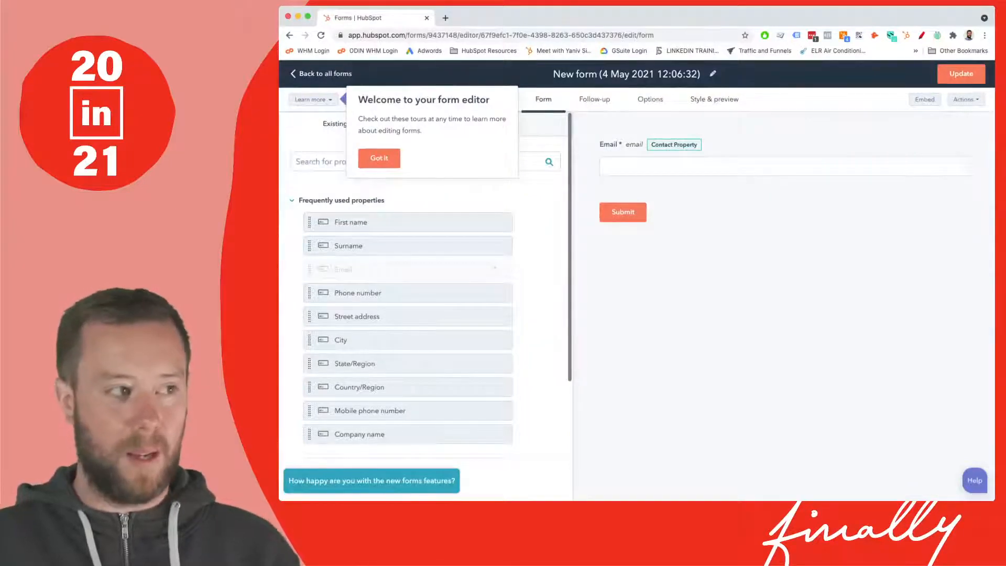
{"action": "left_click", "coordinate": [378, 158]}
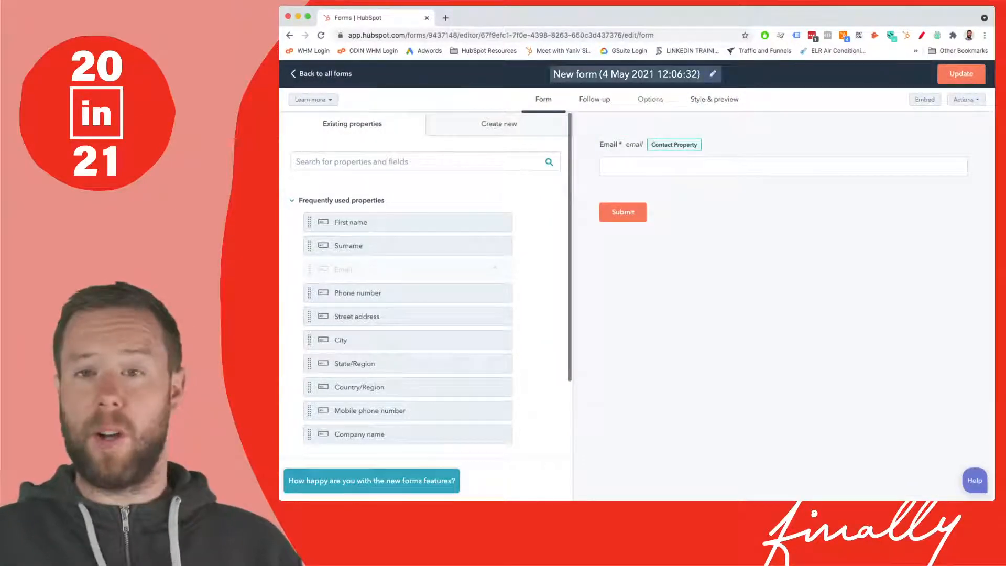
Step: Rename the new form as "Demo form - 20in21"
{"action": "left_click", "coordinate": [701, 74]}
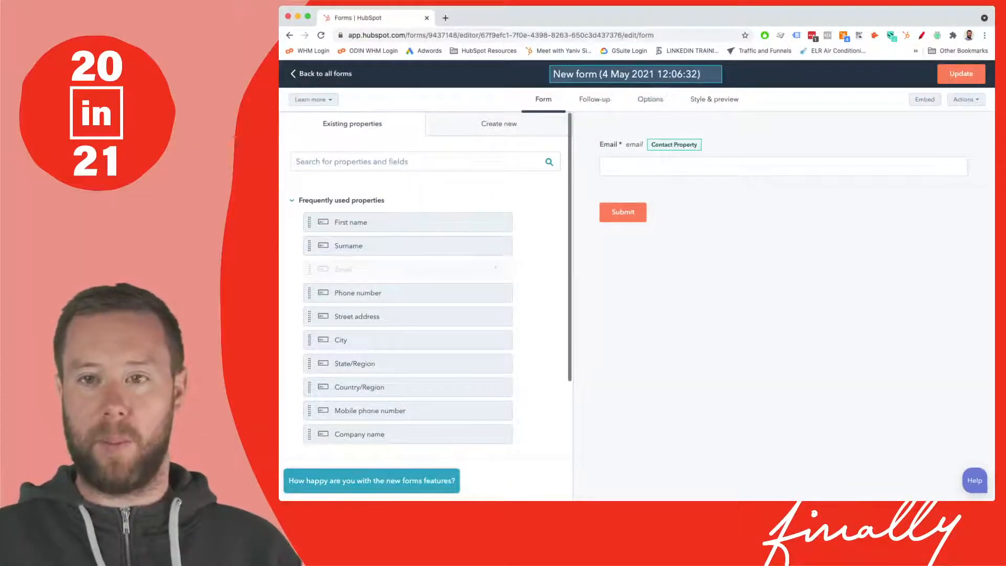
{"action": "key", "text": "super+a"}
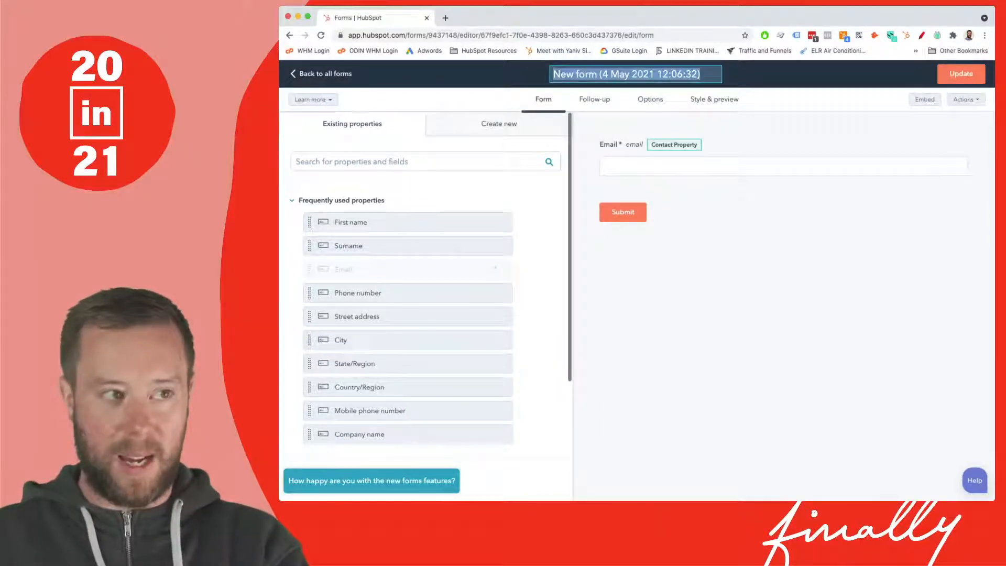
{"action": "type", "text": "Demo from"}
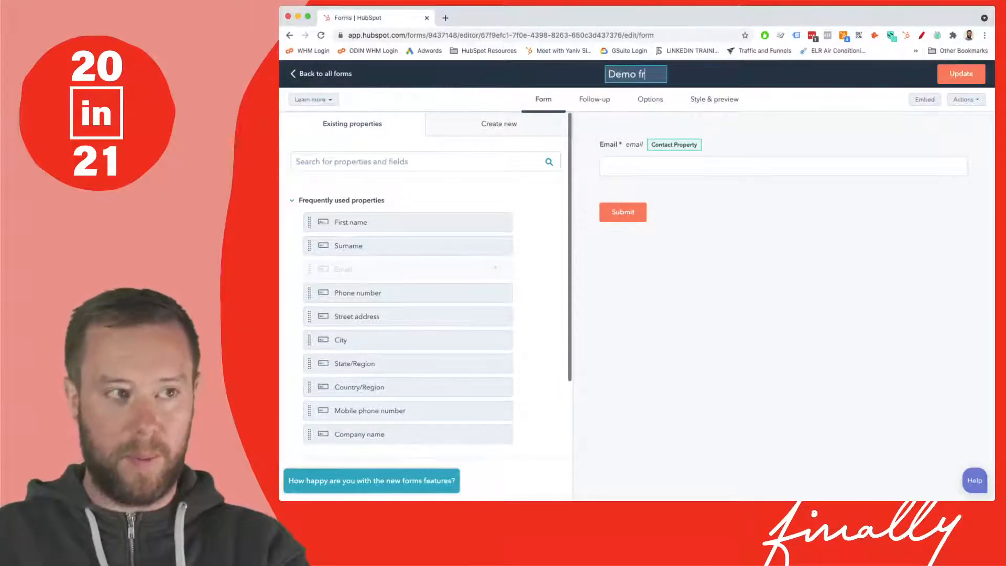
{"action": "key", "text": "BackSpace"}
{"action": "key", "text": "BackSpace"}
{"action": "key", "text": "BackSpace"}
{"action": "key", "text": "BackSpace"}
{"action": "type", "text": "orm"}
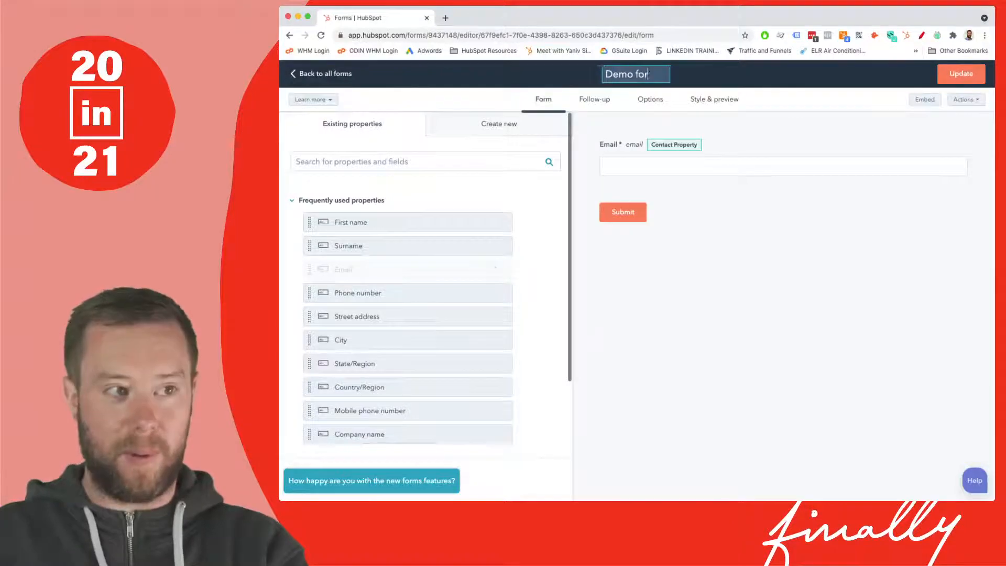
{"action": "type", "text": " - "}
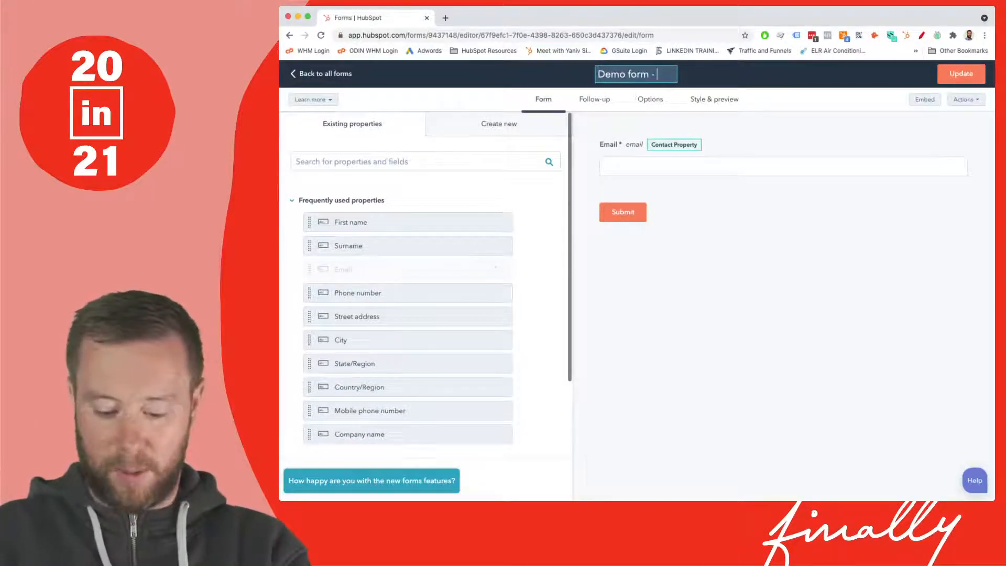
{"action": "type", "text": "20in21"}
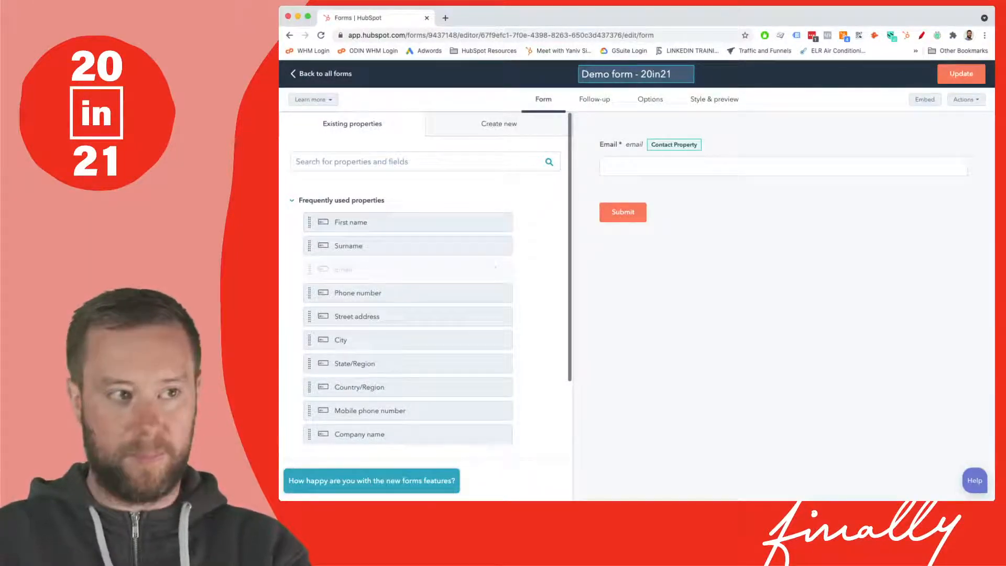
Step: Delete the Email field from the form and add it back from the frequently used properties
{"action": "left_click", "coordinate": [783, 166]}
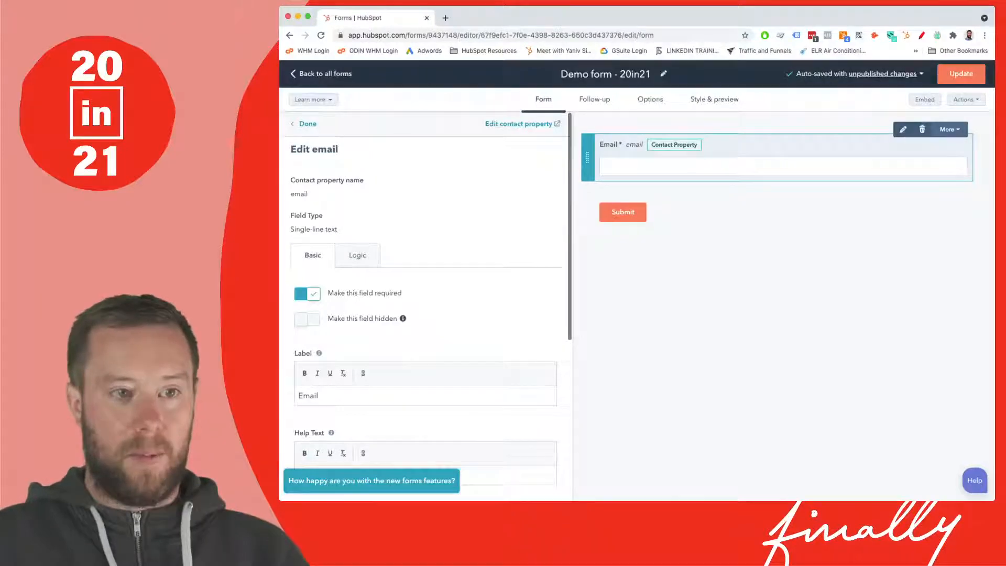
{"action": "left_click", "coordinate": [903, 129]}
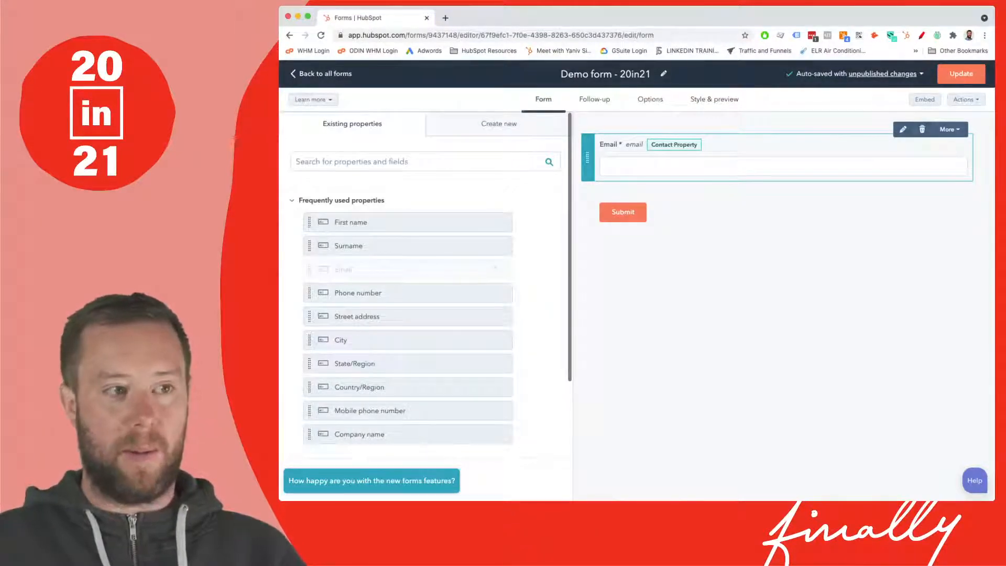
{"action": "left_click", "coordinate": [922, 129]}
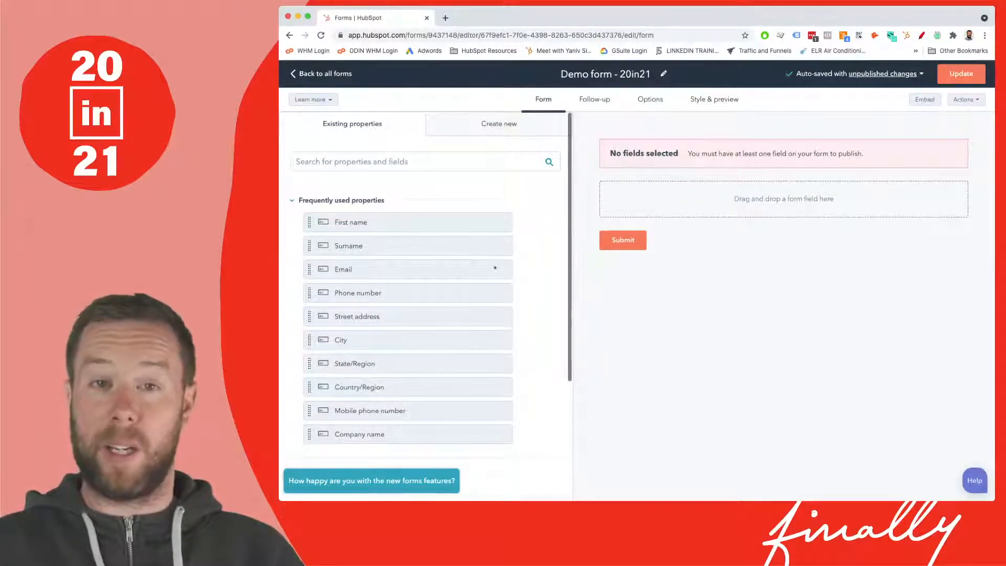
{"action": "scroll", "coordinate": [426, 306], "scroll_direction": "down", "scroll_amount": 1}
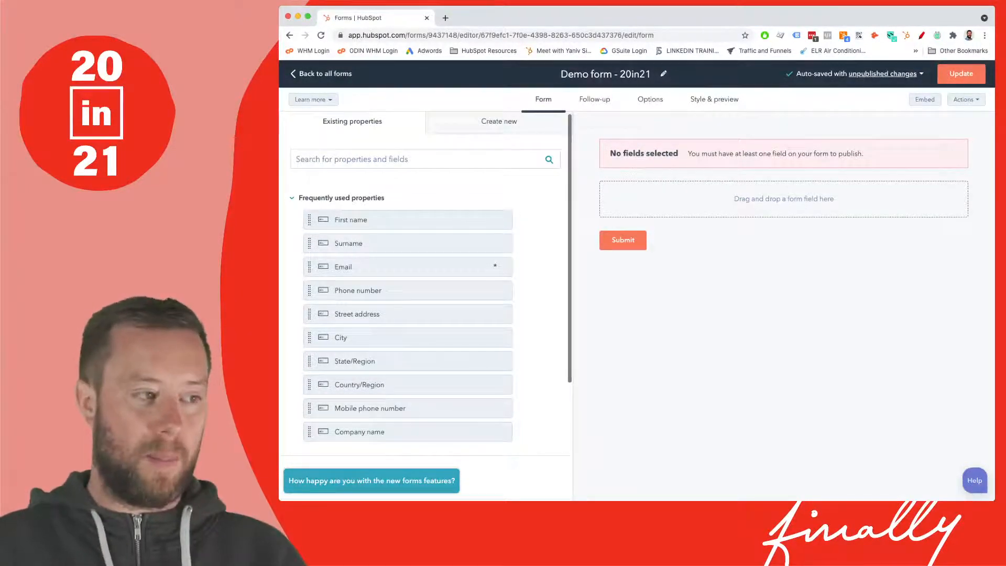
{"action": "left_click_drag", "start_coordinate": [309, 267], "coordinate": [694, 208]}
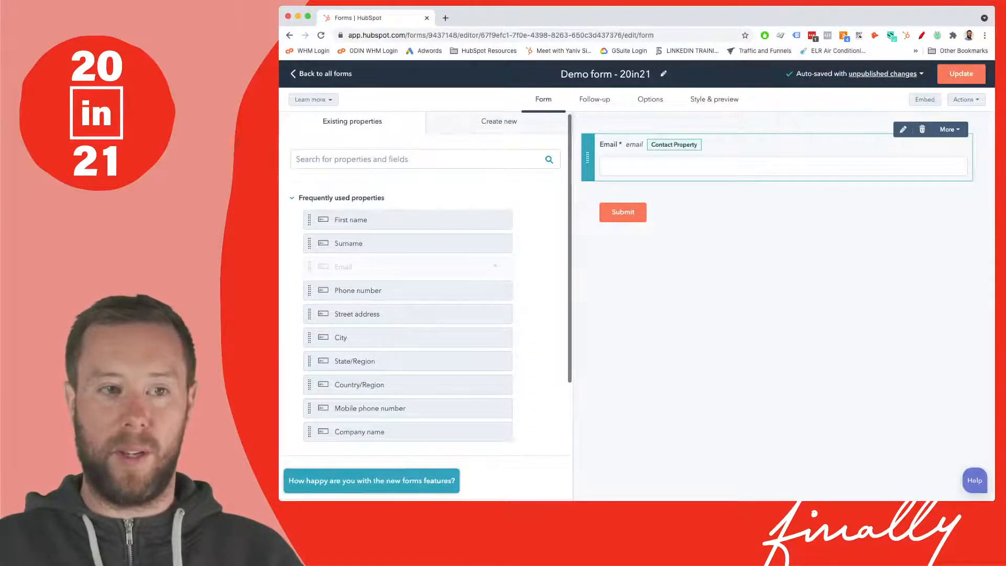
{"action": "left_click", "coordinate": [949, 129]}
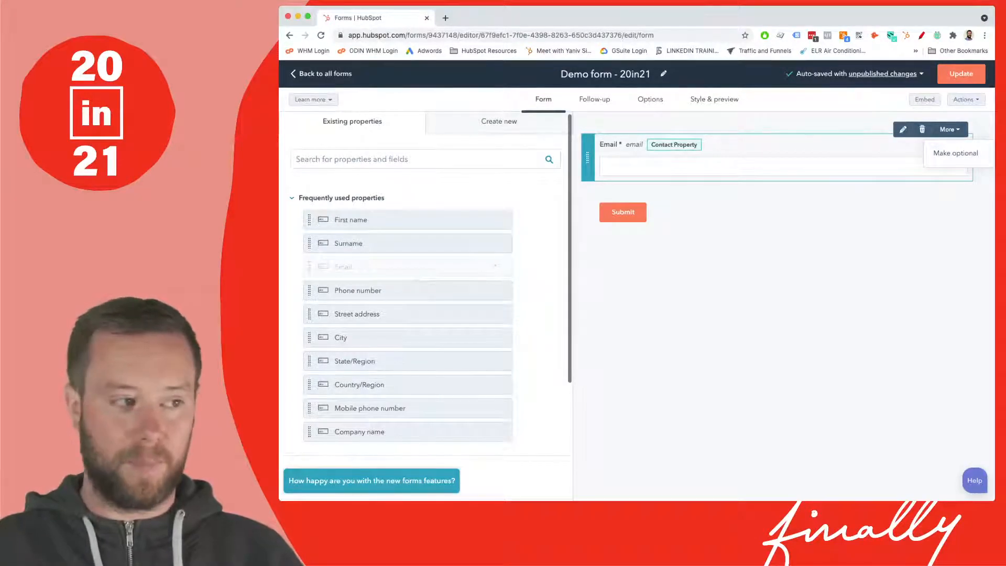
Step: Add the First name field above Email and place the Surname field beside it on the same row
{"action": "left_click_drag", "start_coordinate": [346, 219], "coordinate": [718, 141]}
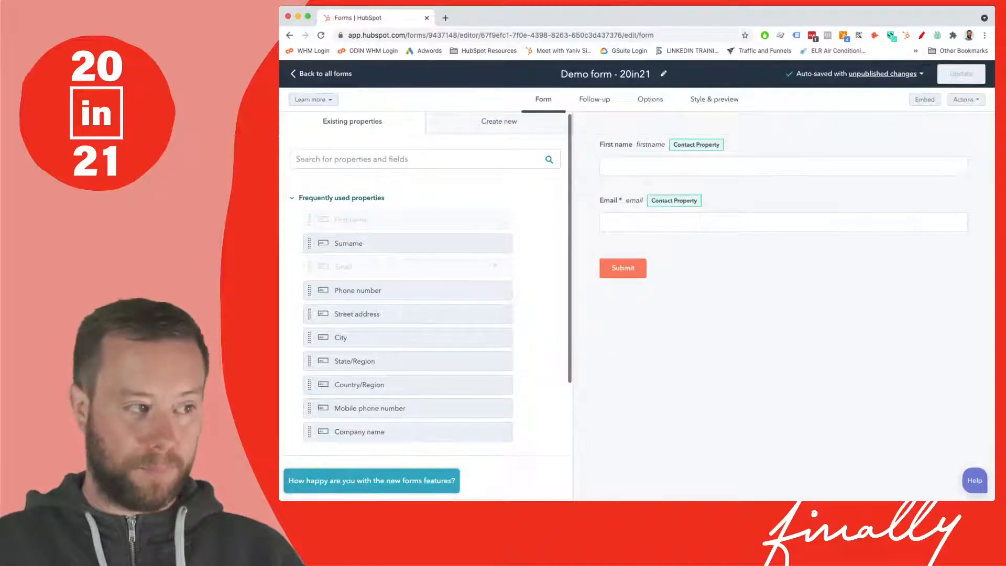
{"action": "left_click_drag", "start_coordinate": [349, 243], "coordinate": [650, 145]}
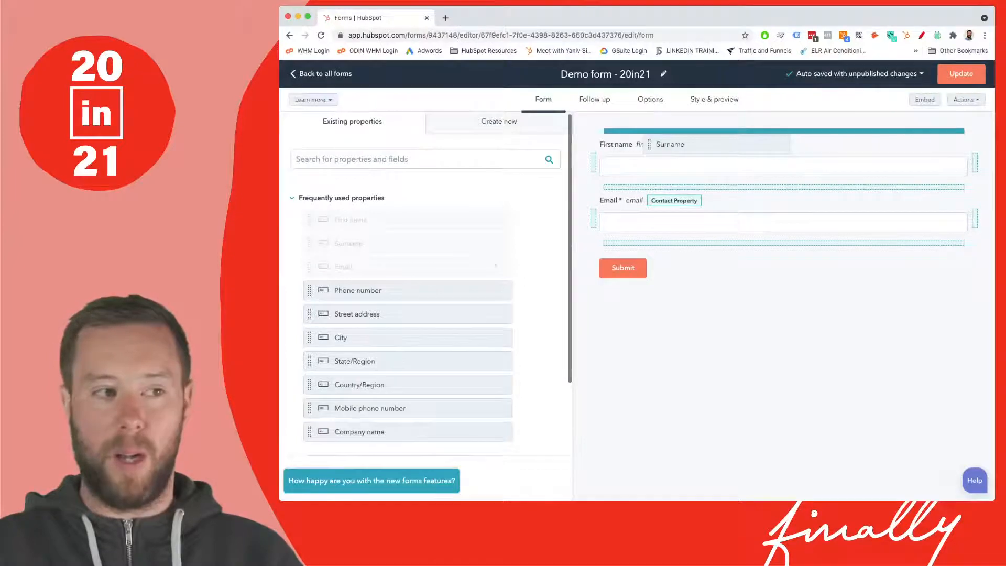
{"action": "left_click_drag", "start_coordinate": [650, 144], "coordinate": [980, 174]}
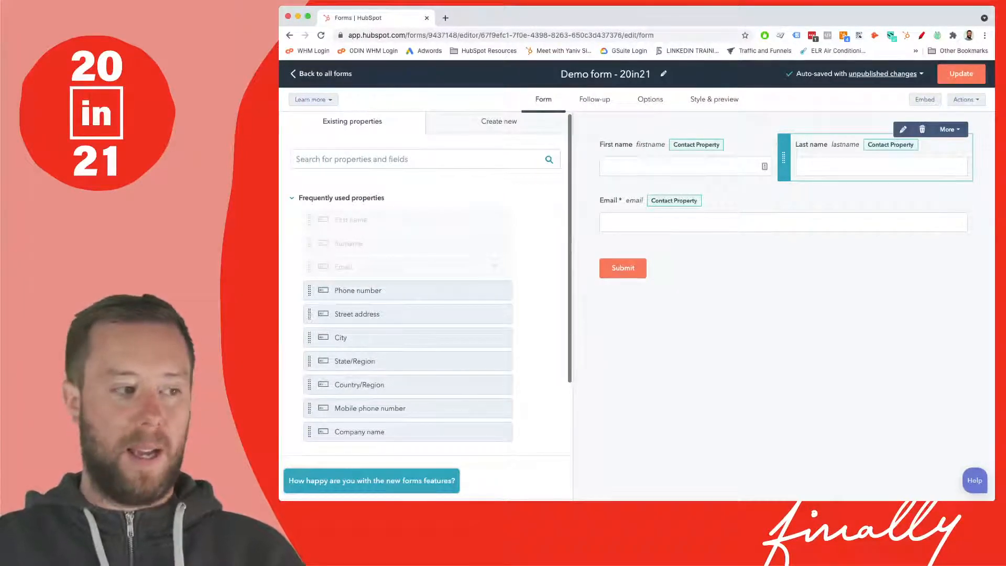
Step: Browse the available form properties and add the Phone number field below Email
{"action": "scroll", "coordinate": [427, 304], "scroll_direction": "down", "scroll_amount": 3}
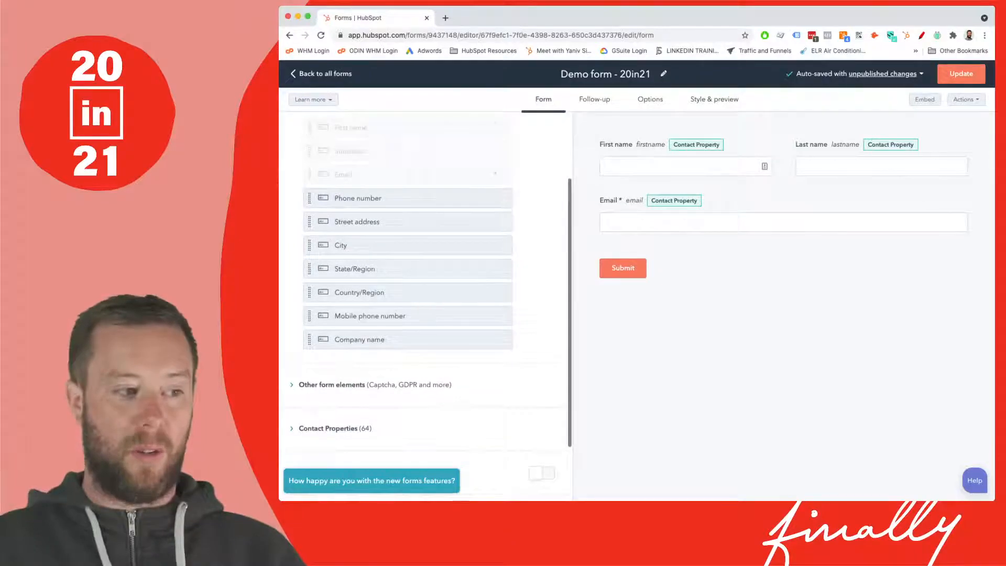
{"action": "scroll", "coordinate": [427, 304], "scroll_direction": "down", "scroll_amount": 2}
{"action": "scroll", "coordinate": [427, 304], "scroll_direction": "up", "scroll_amount": 5}
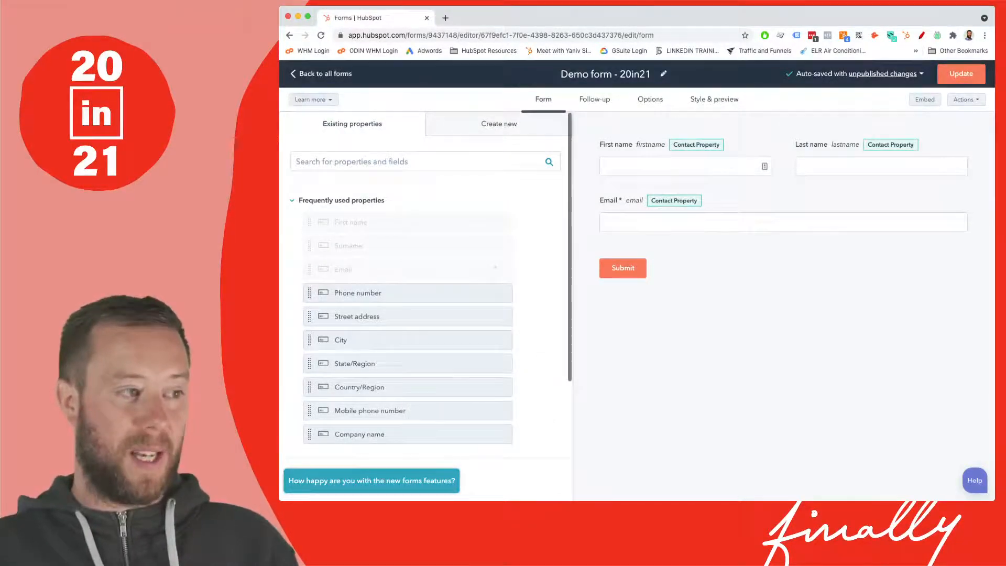
{"action": "left_click_drag", "start_coordinate": [358, 292], "coordinate": [681, 254]}
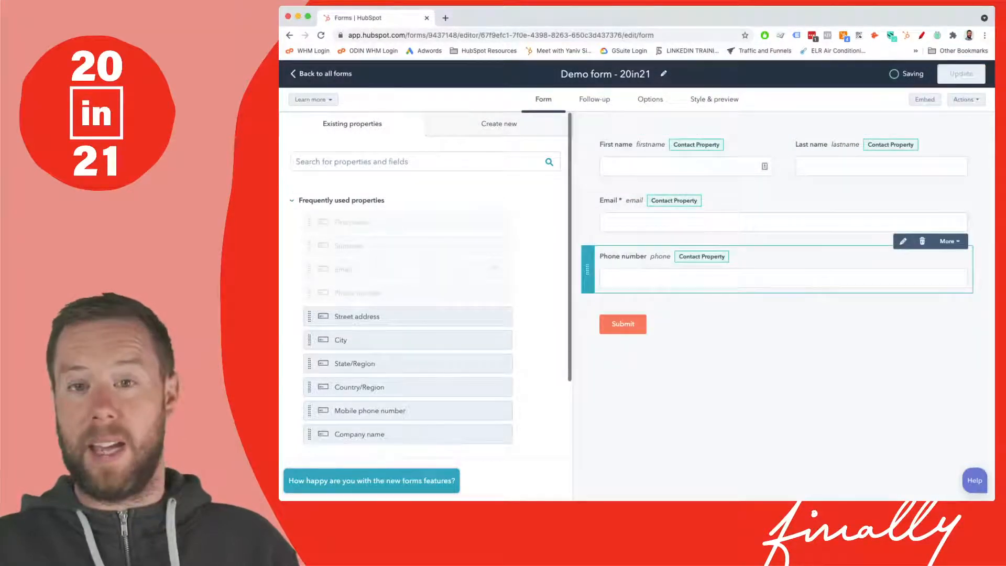